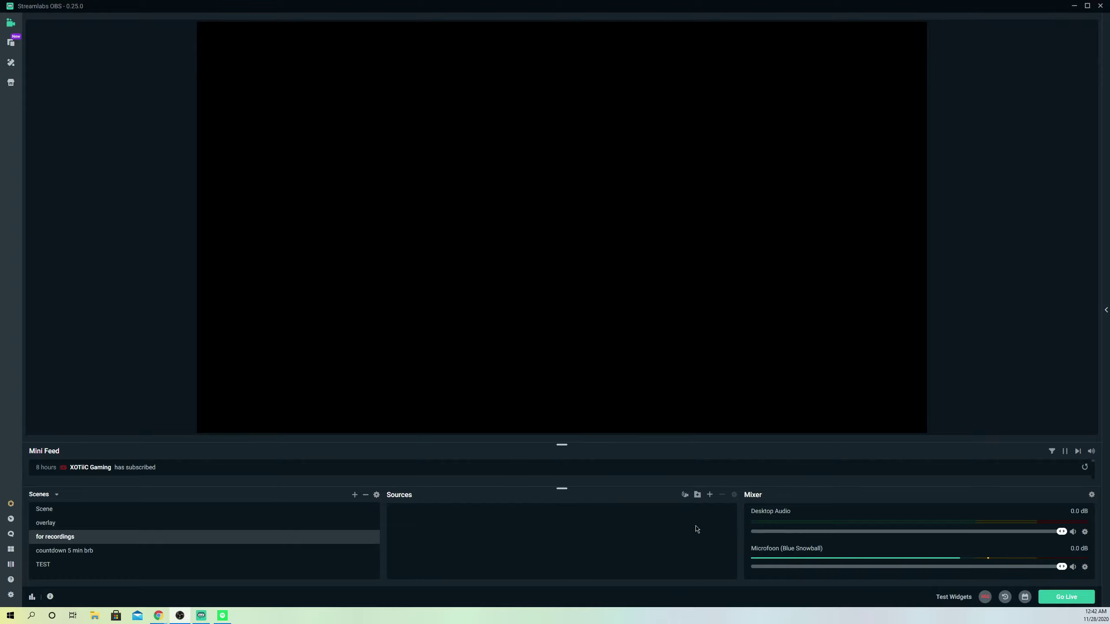
Add a Display Capture source to the 'for recordings' scene as a brand-new source.
click(710, 496)
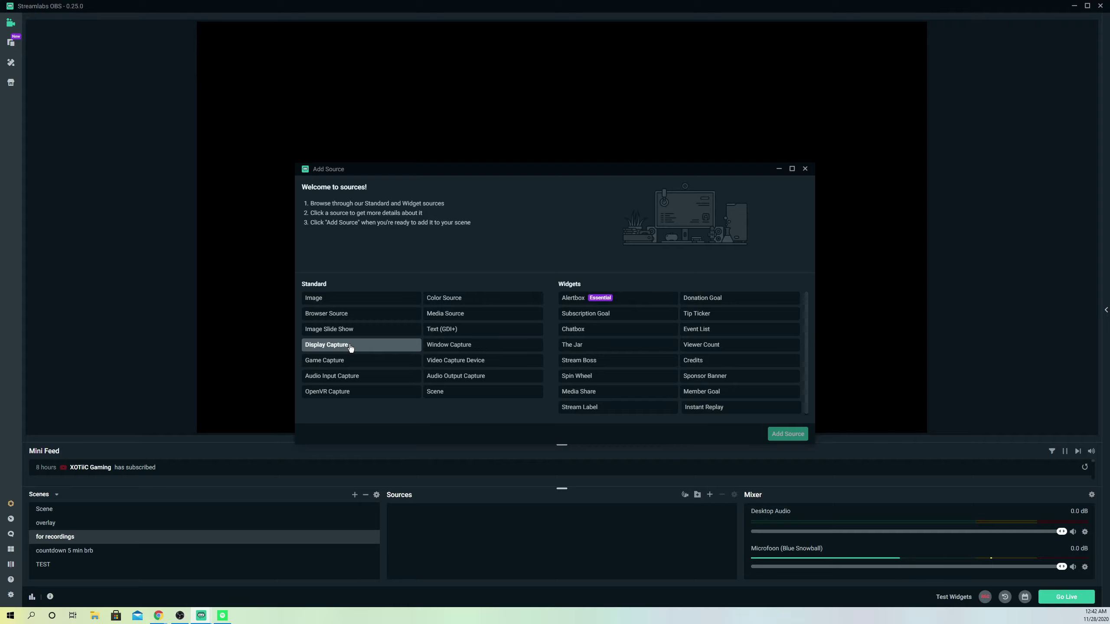
click(376, 350)
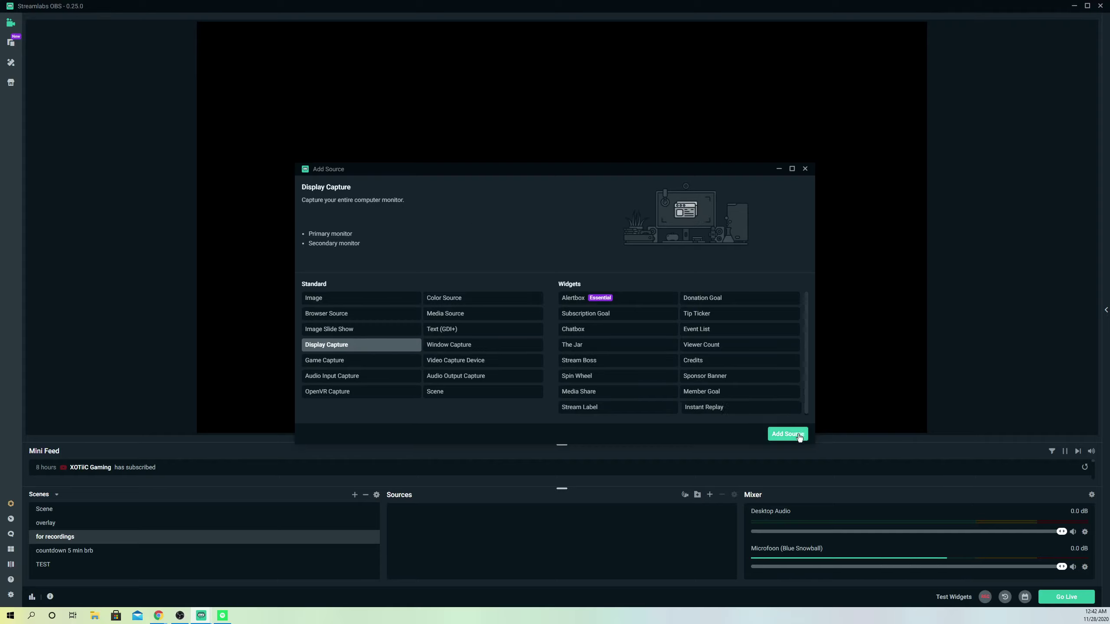
click(799, 435)
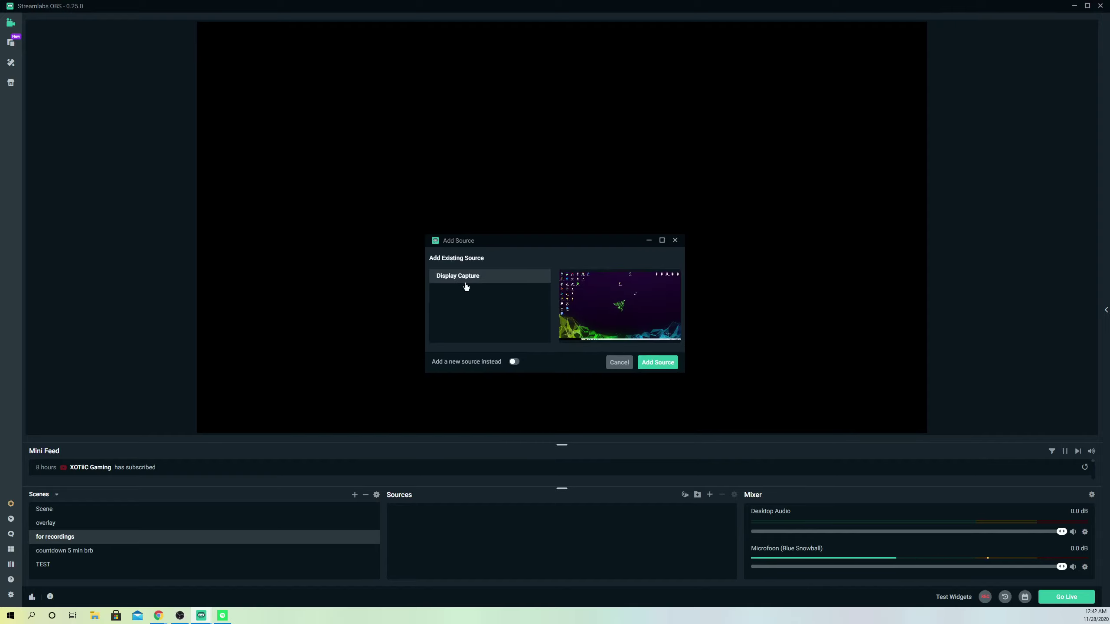
click(514, 362)
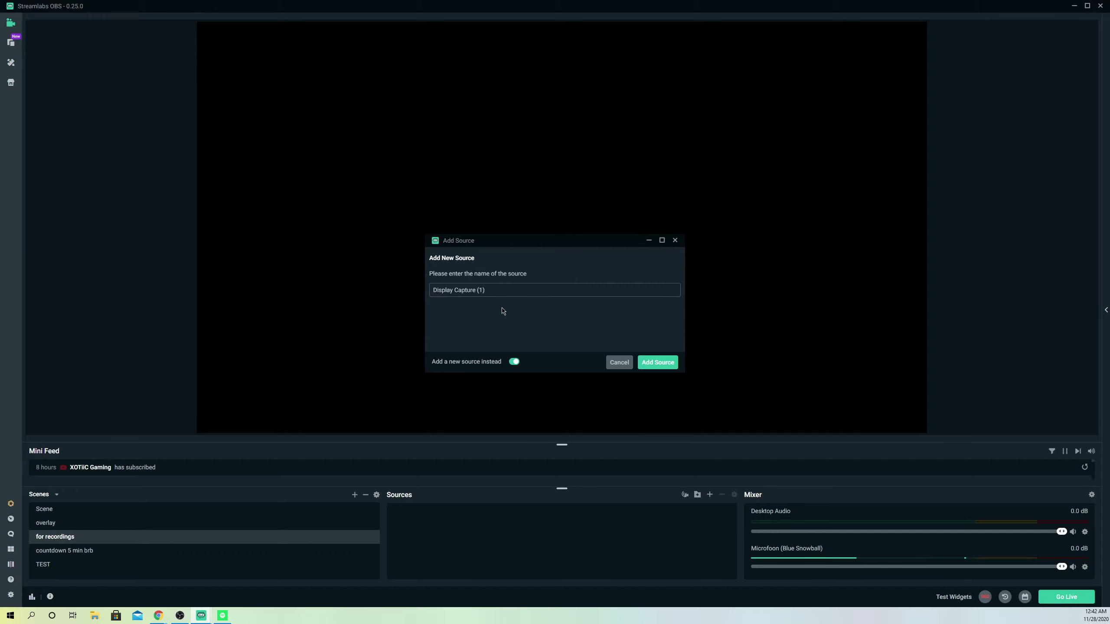
Confirm the Display Capture (1) source and set it to capture Display 3.
click(666, 365)
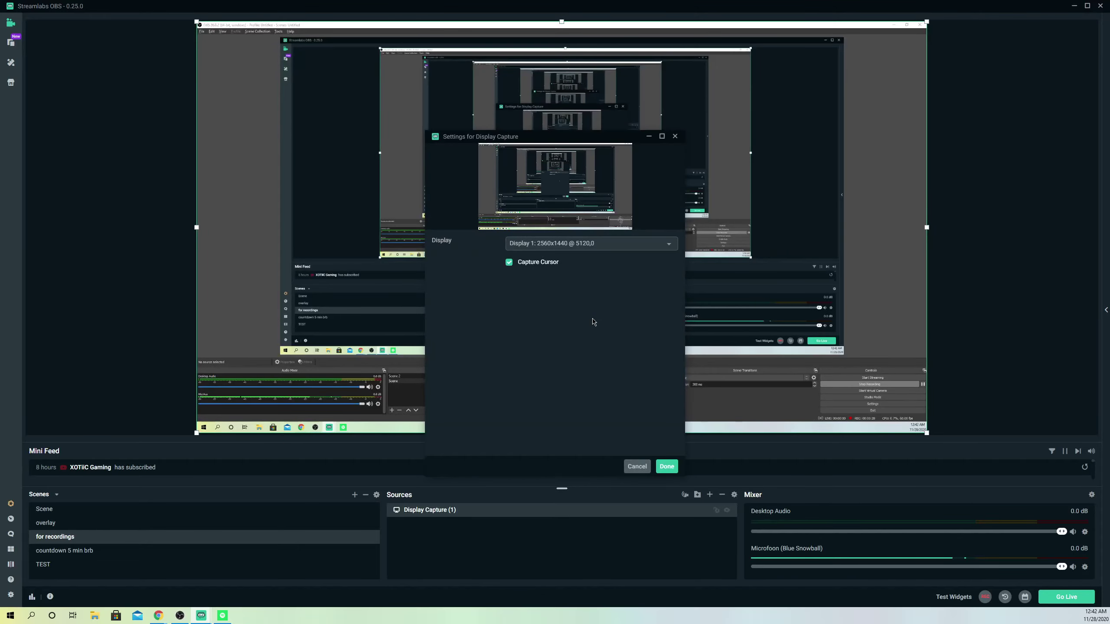
click(563, 244)
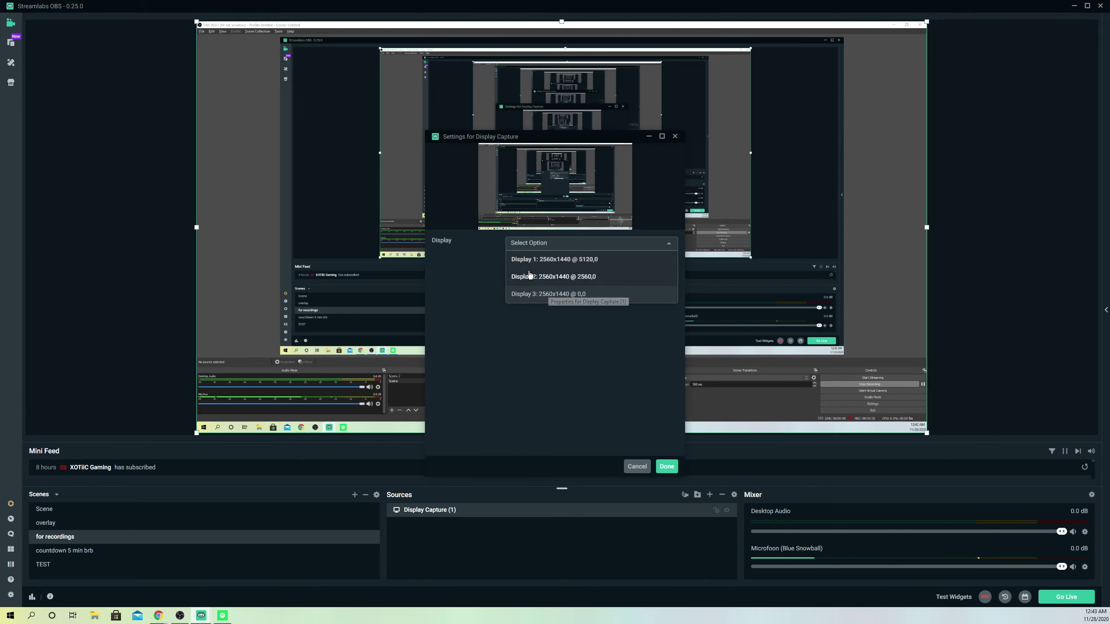
click(546, 295)
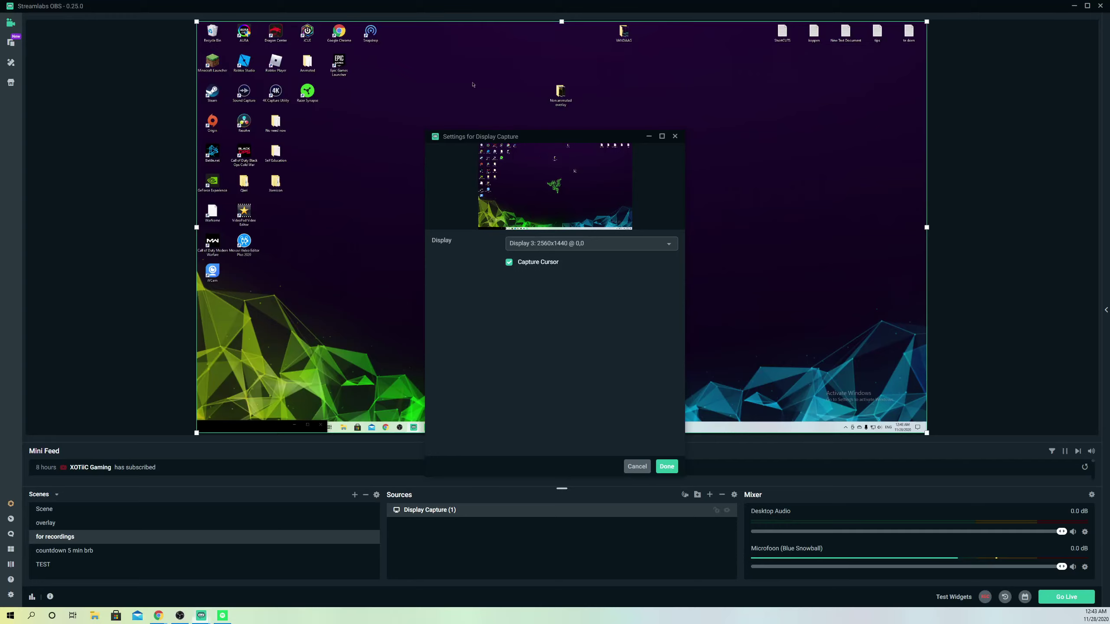
drag(473, 85, 656, 151)
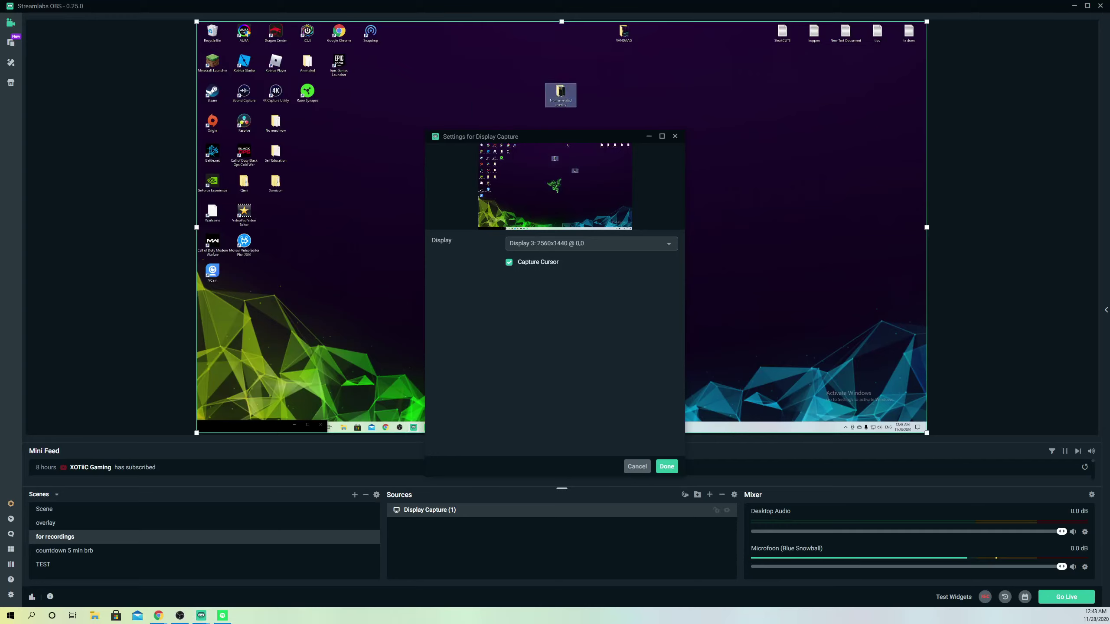
click(752, 155)
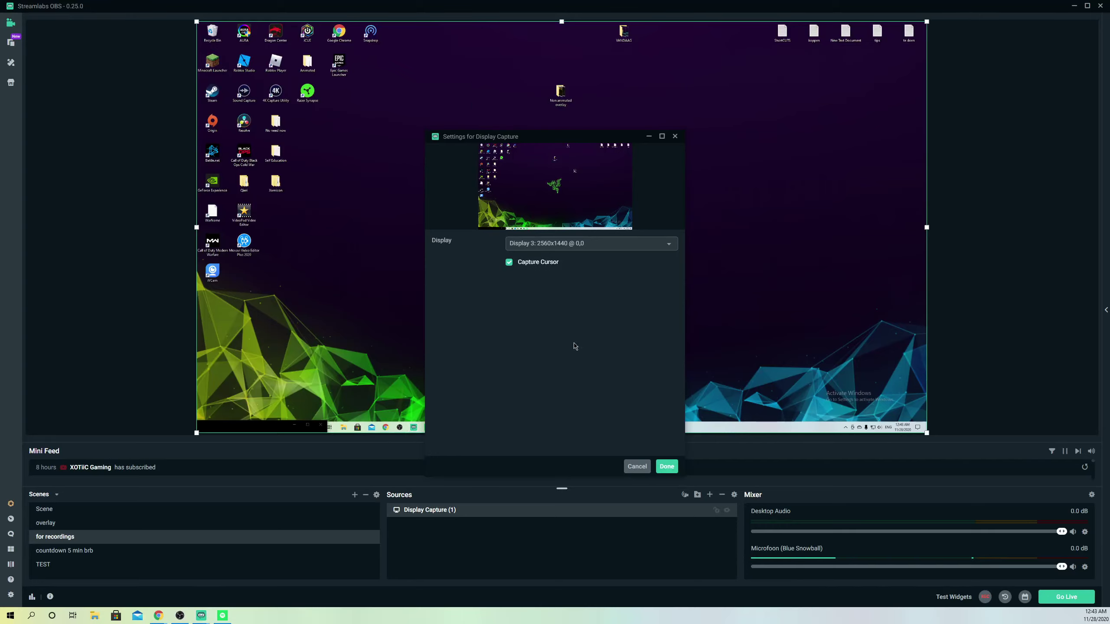
Keep Capture Cursor enabled and finish the Display Capture (1) settings.
click(509, 261)
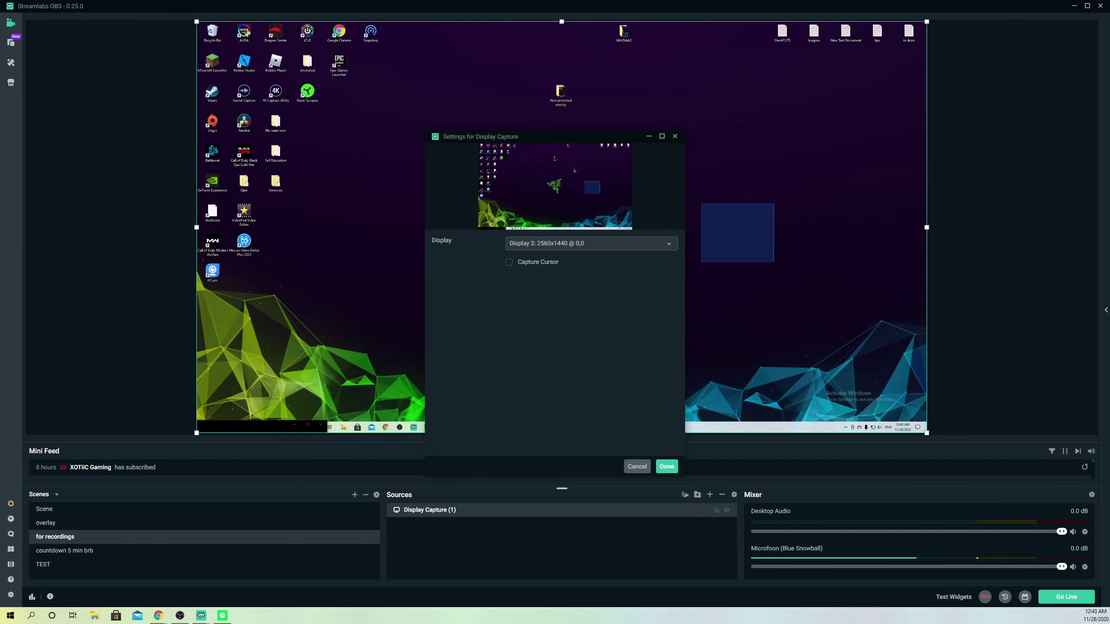
drag(794, 178, 887, 267)
click(509, 262)
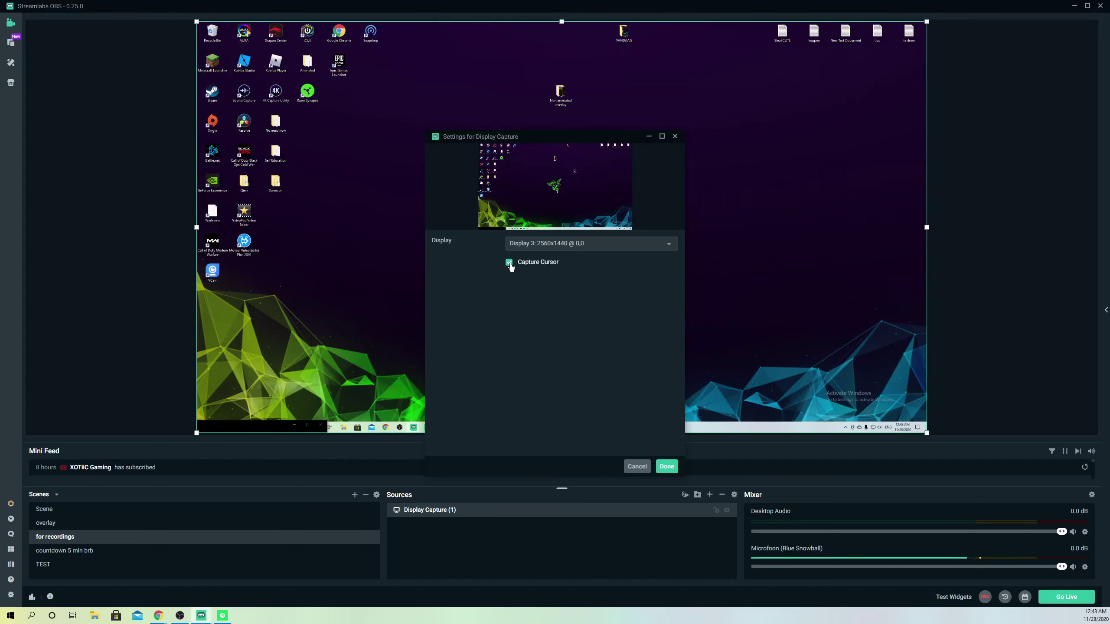
click(667, 467)
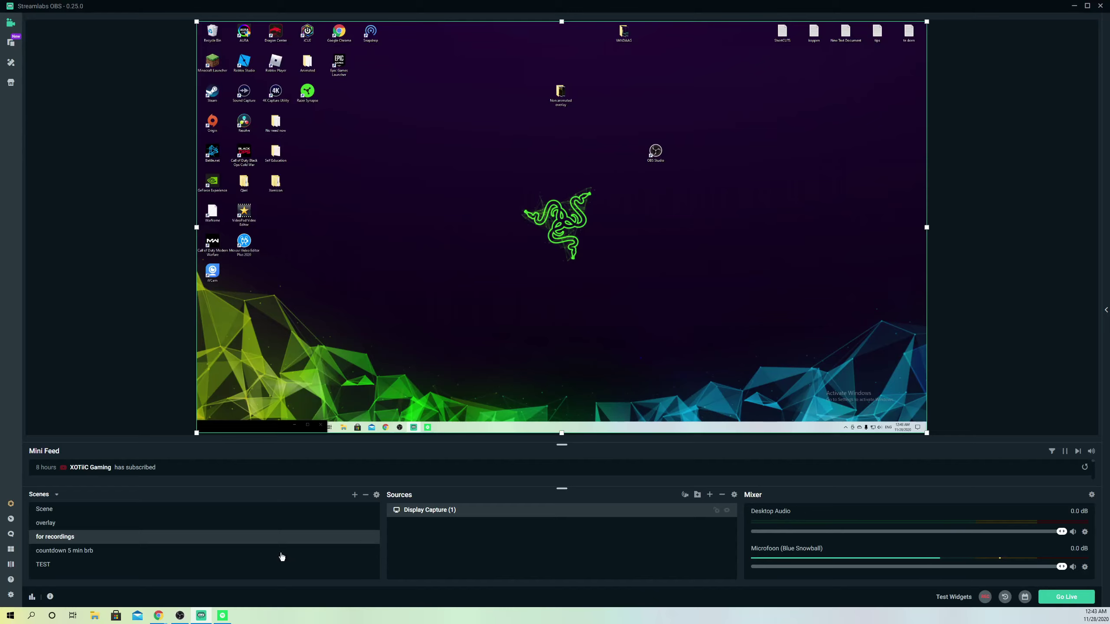
click(10, 595)
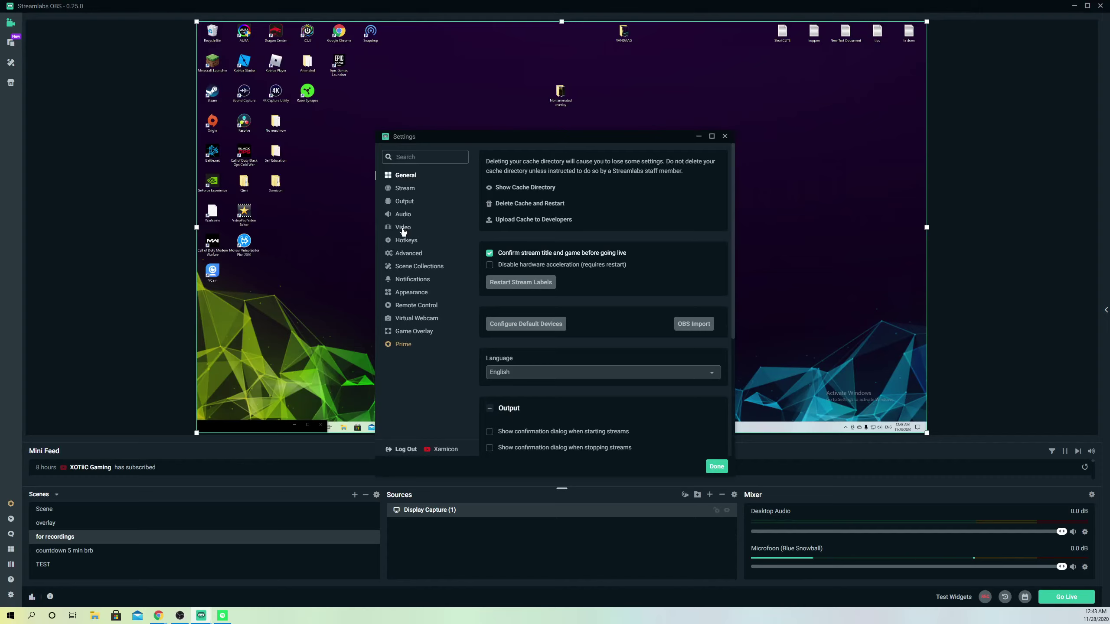
click(402, 204)
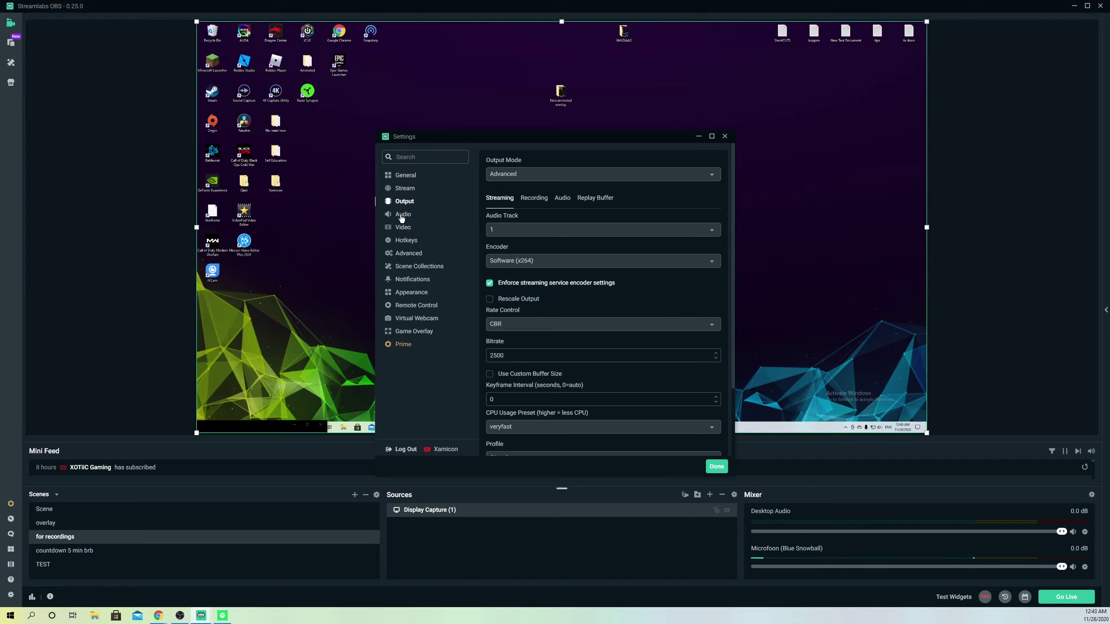
click(403, 215)
click(403, 228)
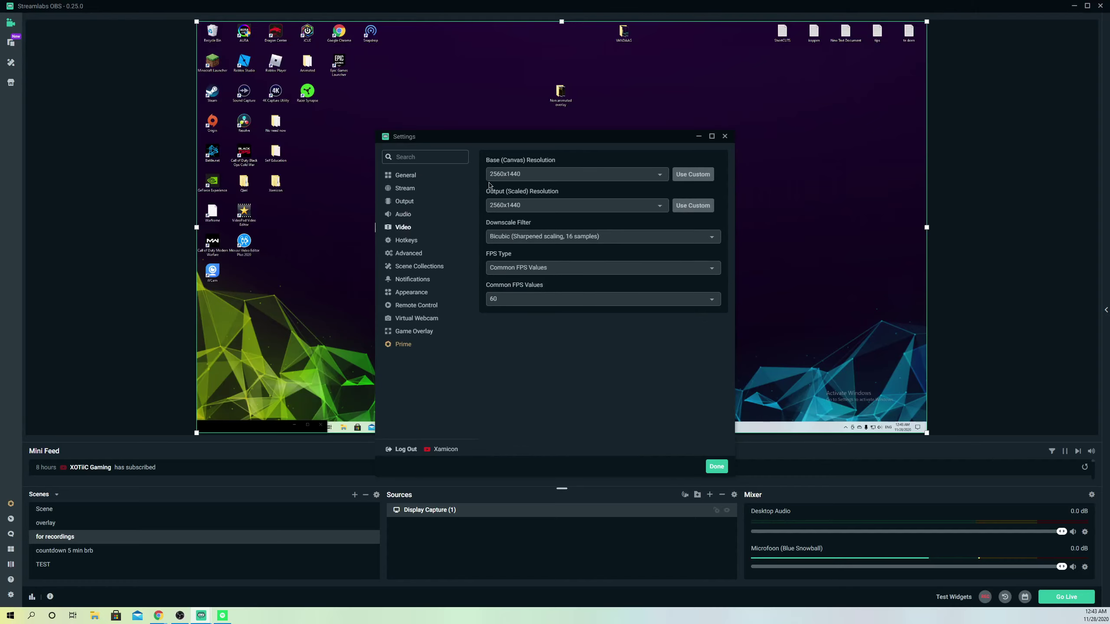
click(403, 215)
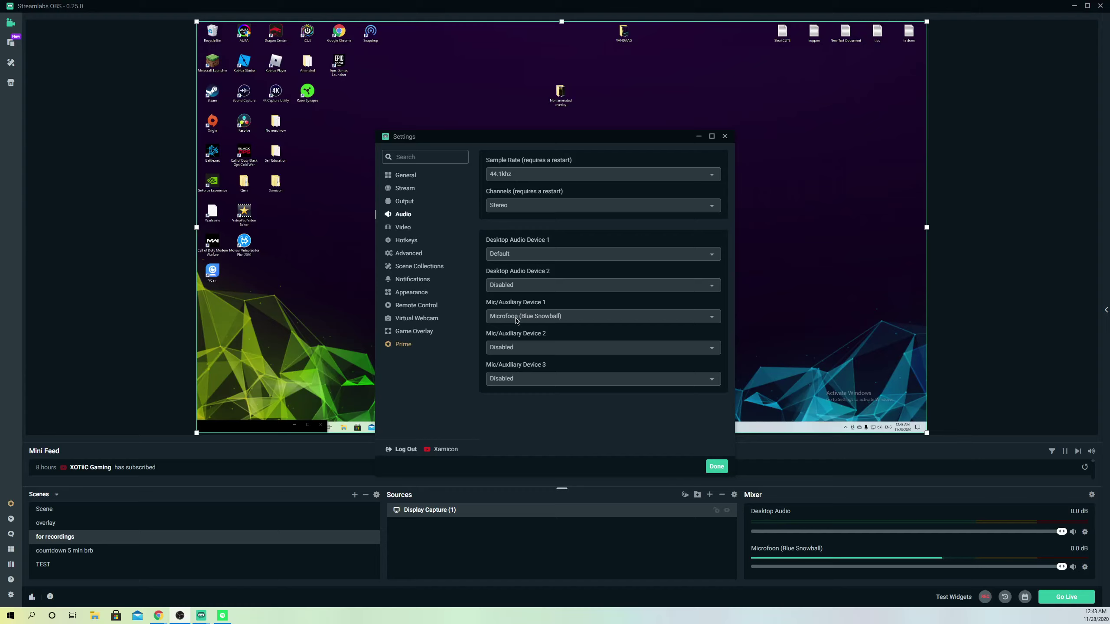
click(507, 255)
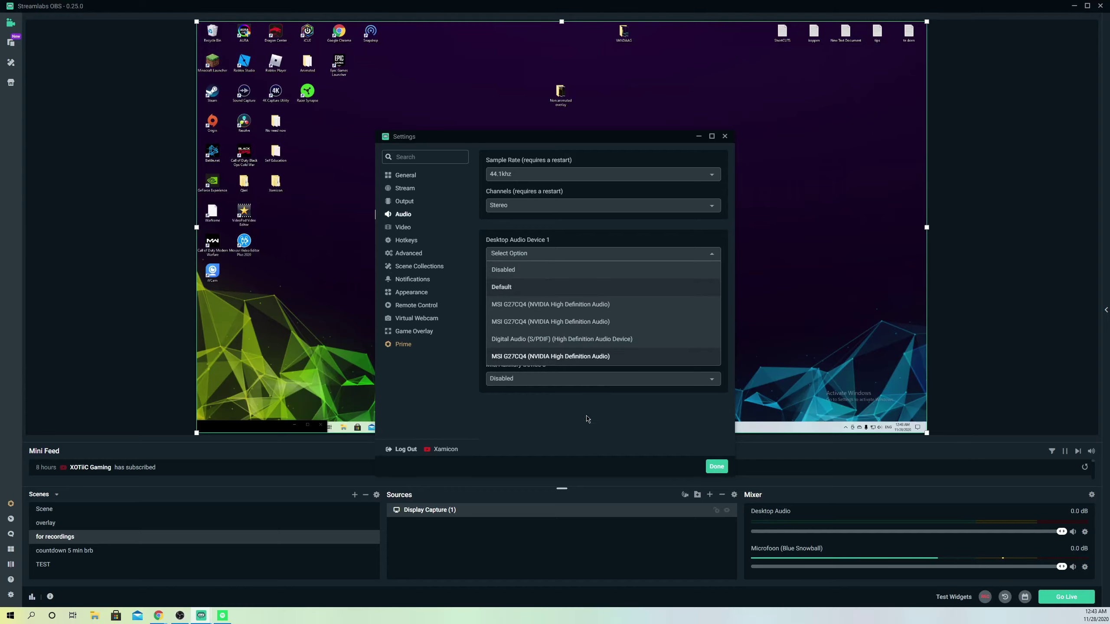
click(507, 287)
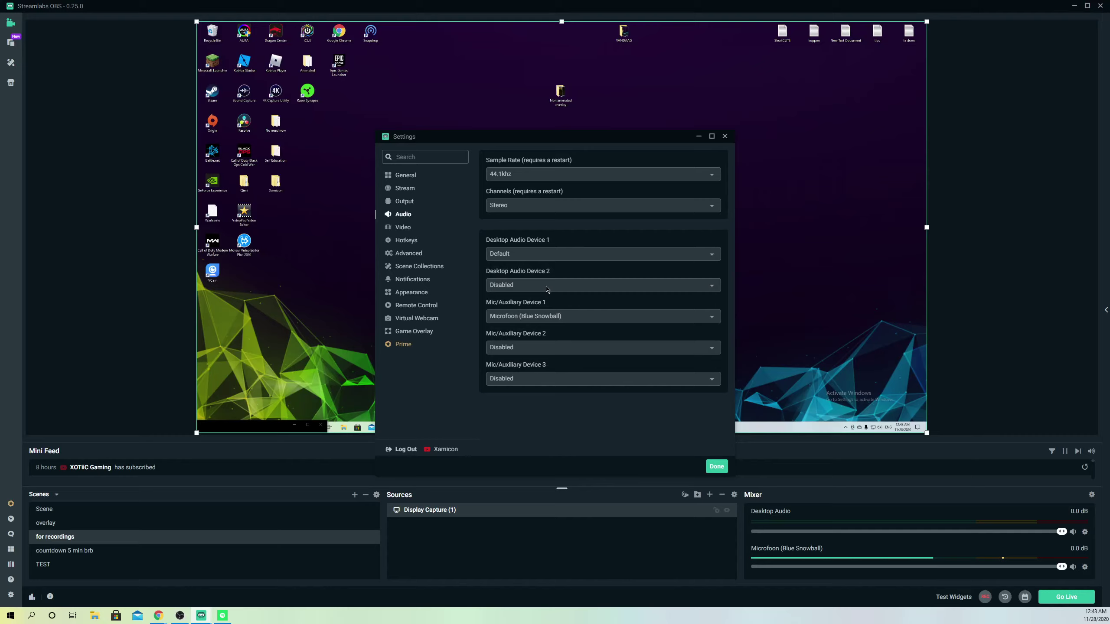
key(alt+Tab)
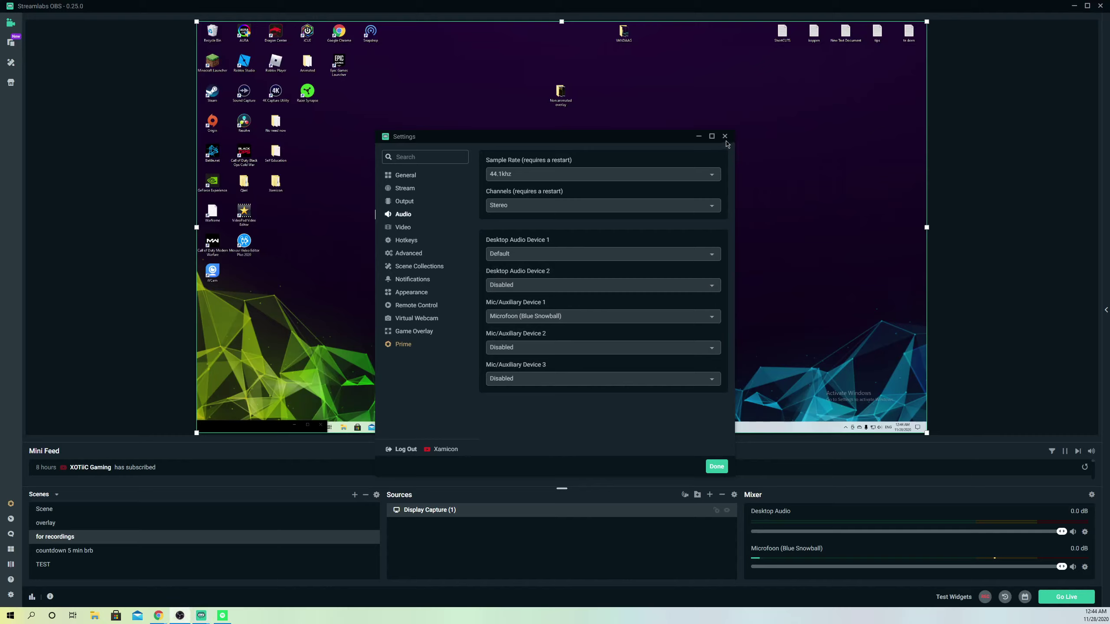
click(715, 466)
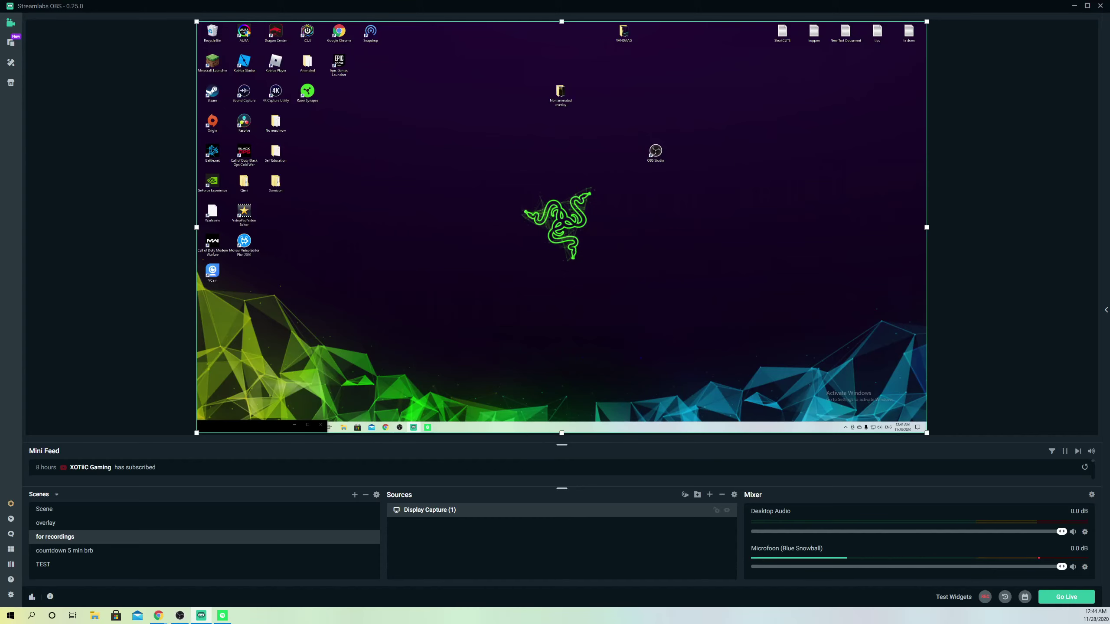
In the browser, search YouTube for 'qieri' and open the OBS overlay tutorial video.
key(alt+Tab)
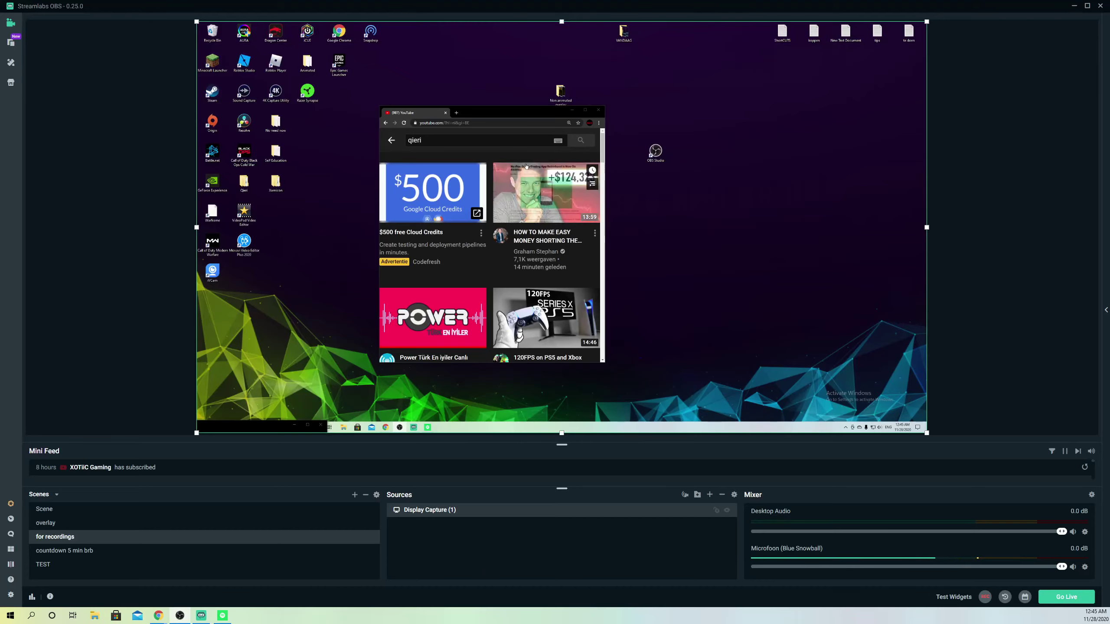
click(469, 144)
key(Return)
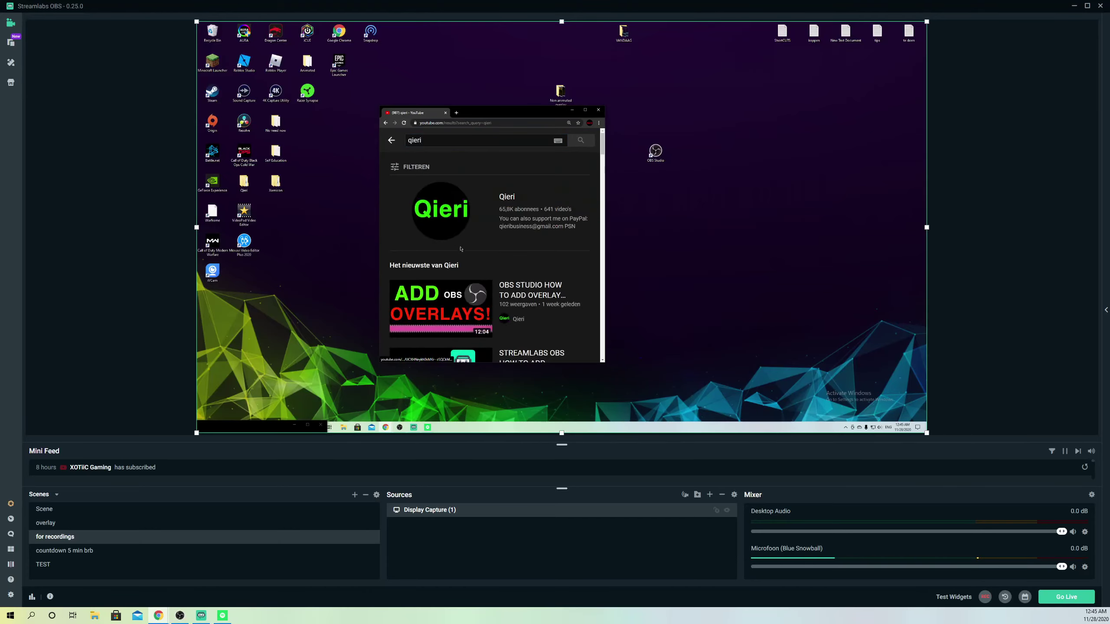
scroll(437, 267, down, 1)
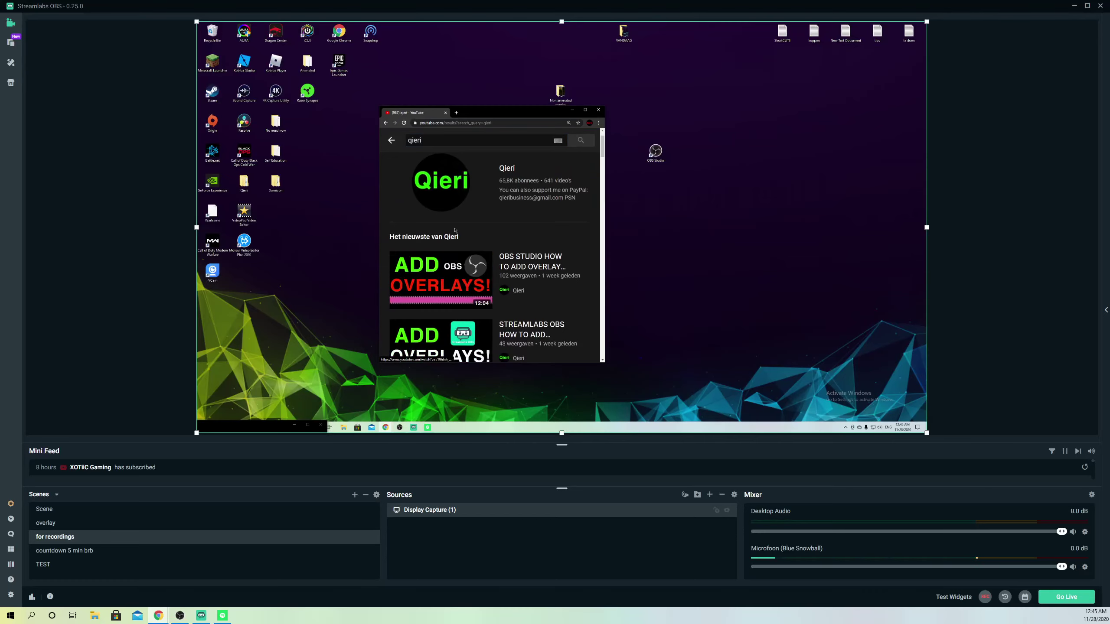
click(439, 292)
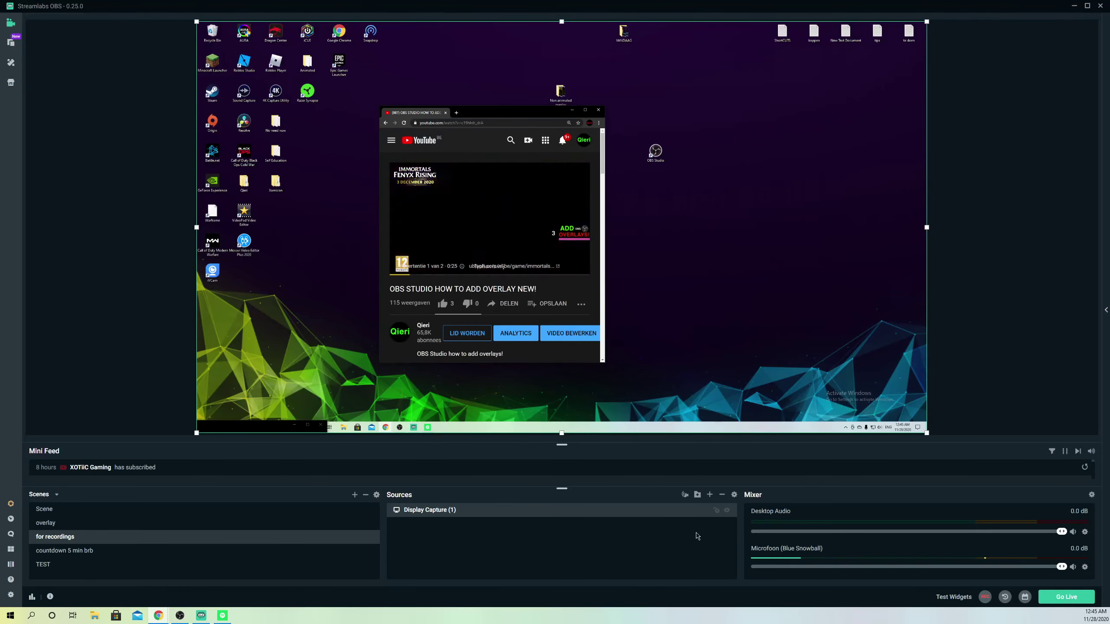
Unmute the video, skip the ad, jump to about 2:44, like it, and adjust Desktop Audio volume.
click(431, 268)
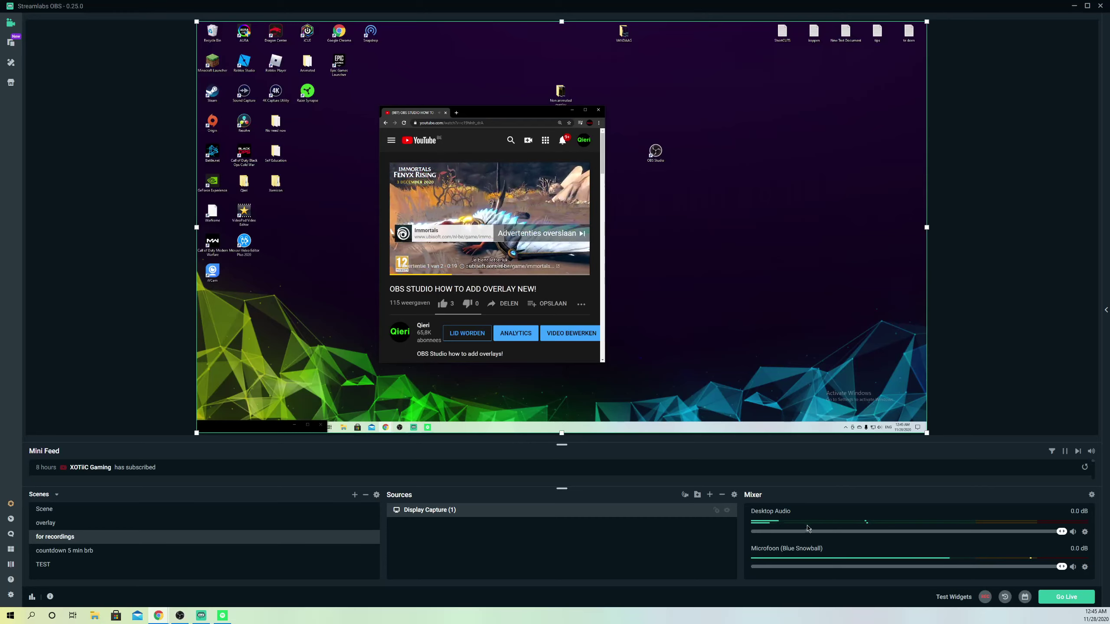
click(556, 234)
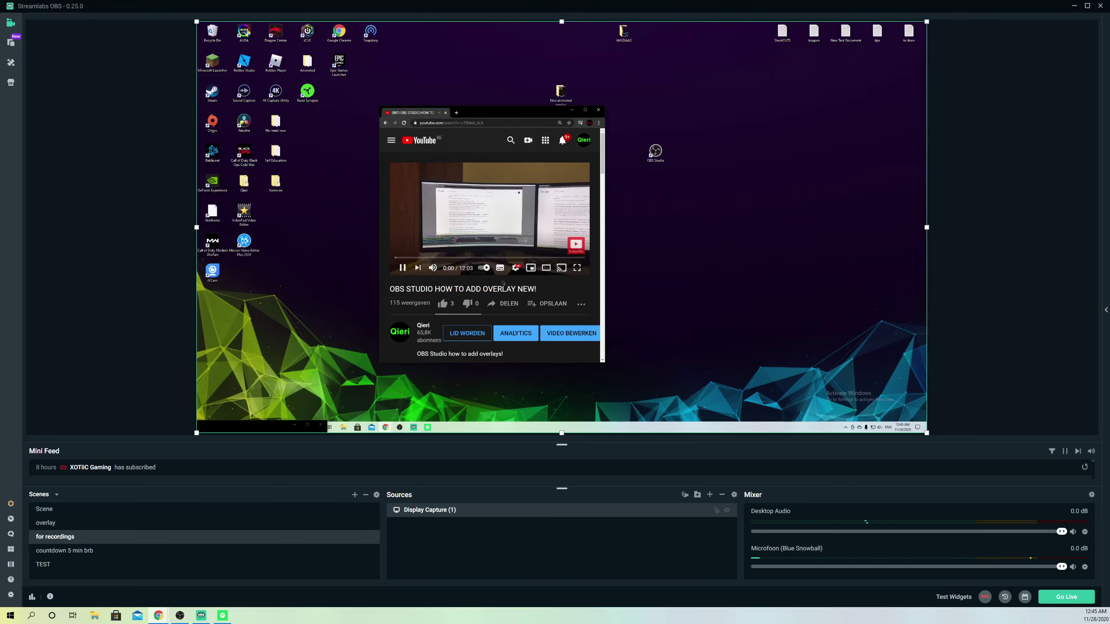
drag(416, 260, 448, 259)
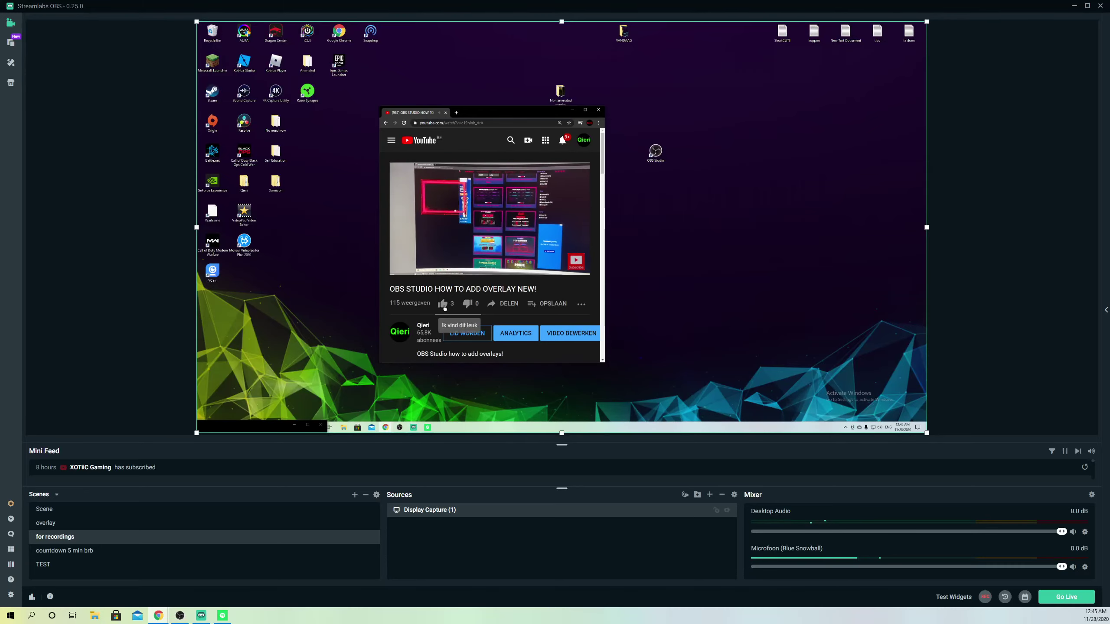
click(443, 304)
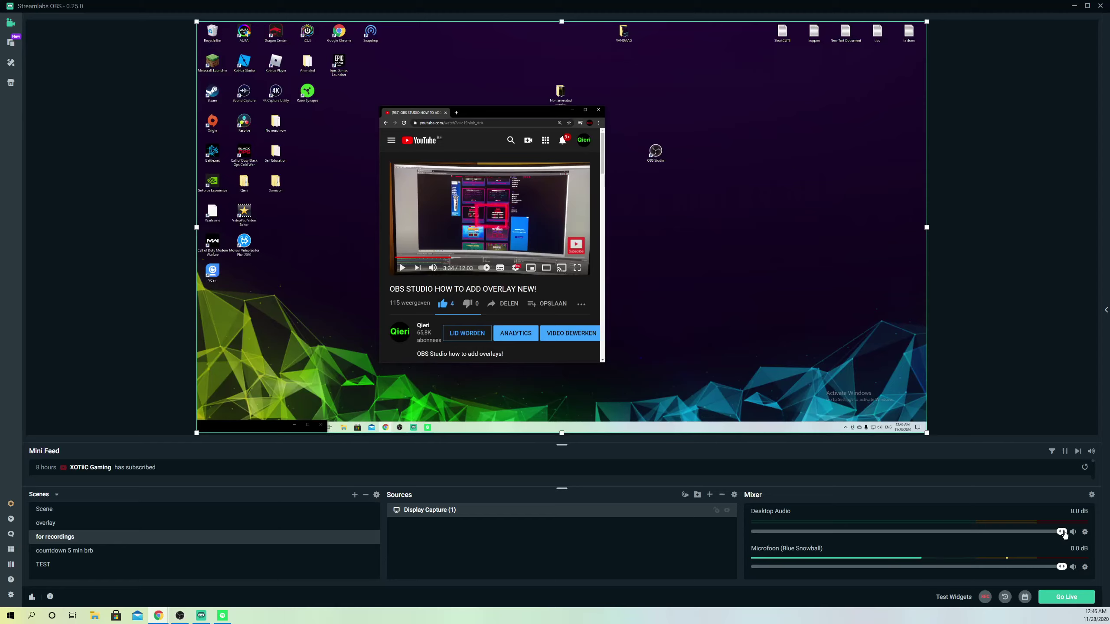
mouse_move(1062, 532)
mouse_down()
mouse_move(795, 533)
mouse_move(1061, 532)
mouse_up()
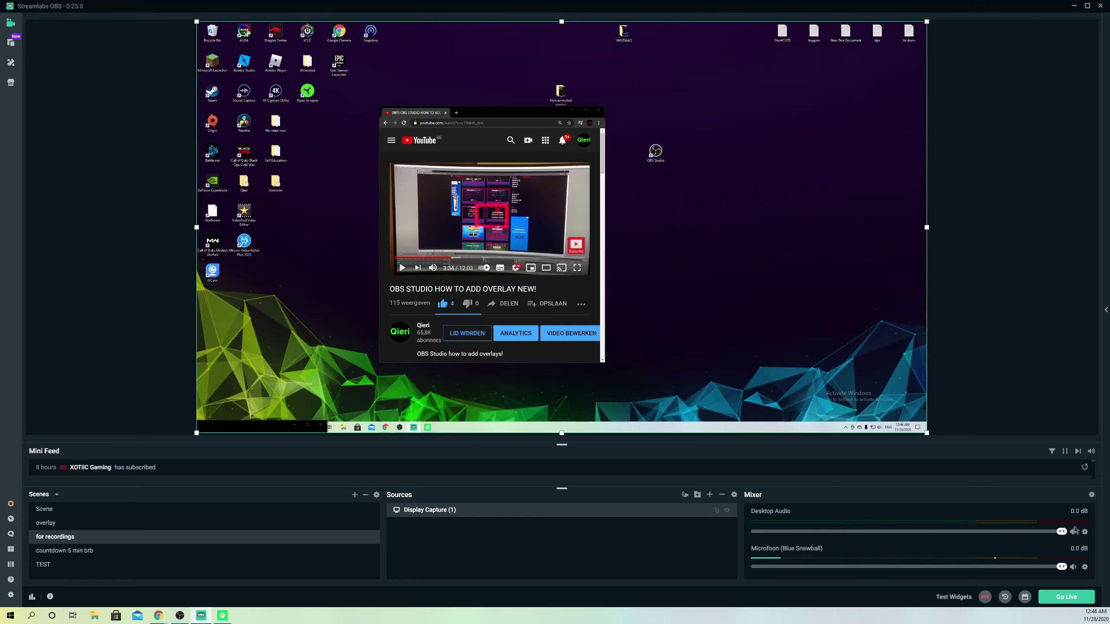
Set both Desktop Audio and the microphone to Monitor and Output in Advanced Audio Settings.
click(1092, 496)
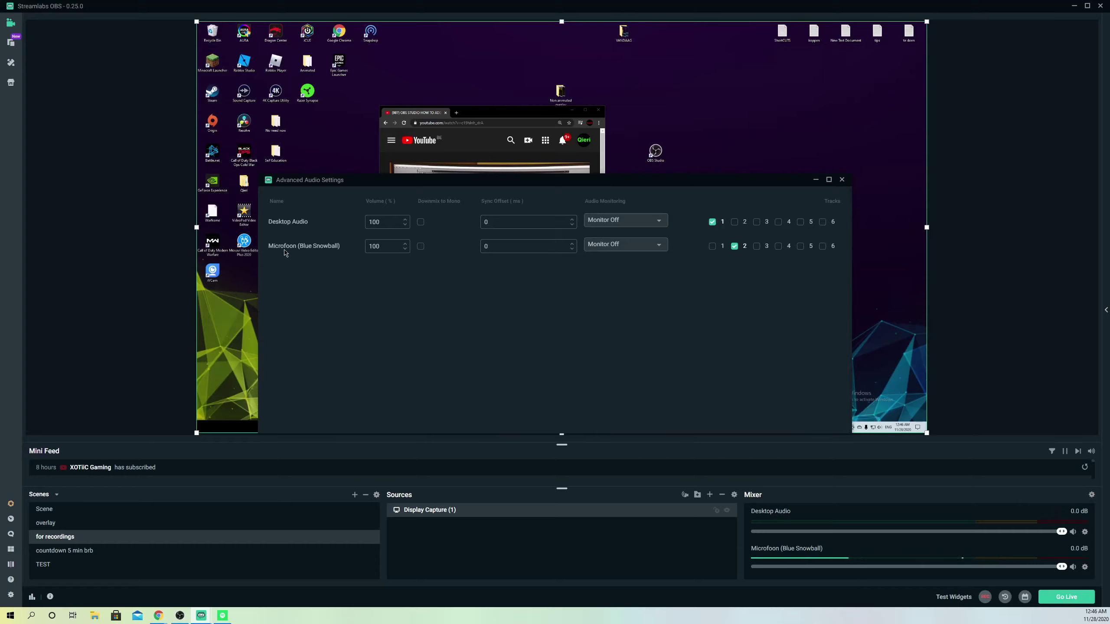
click(634, 223)
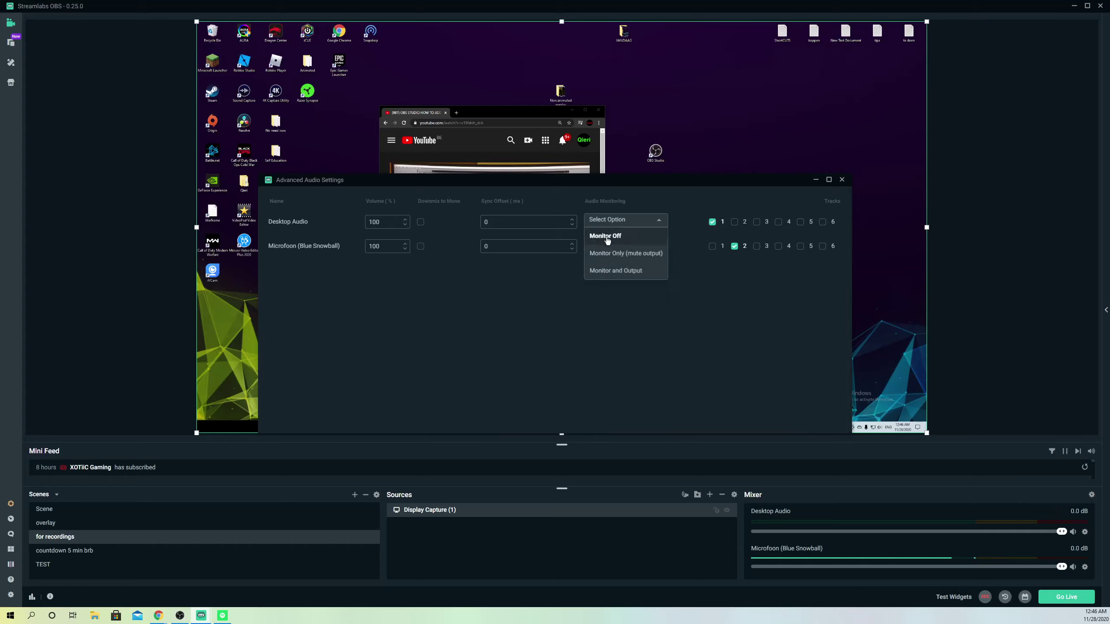
click(629, 271)
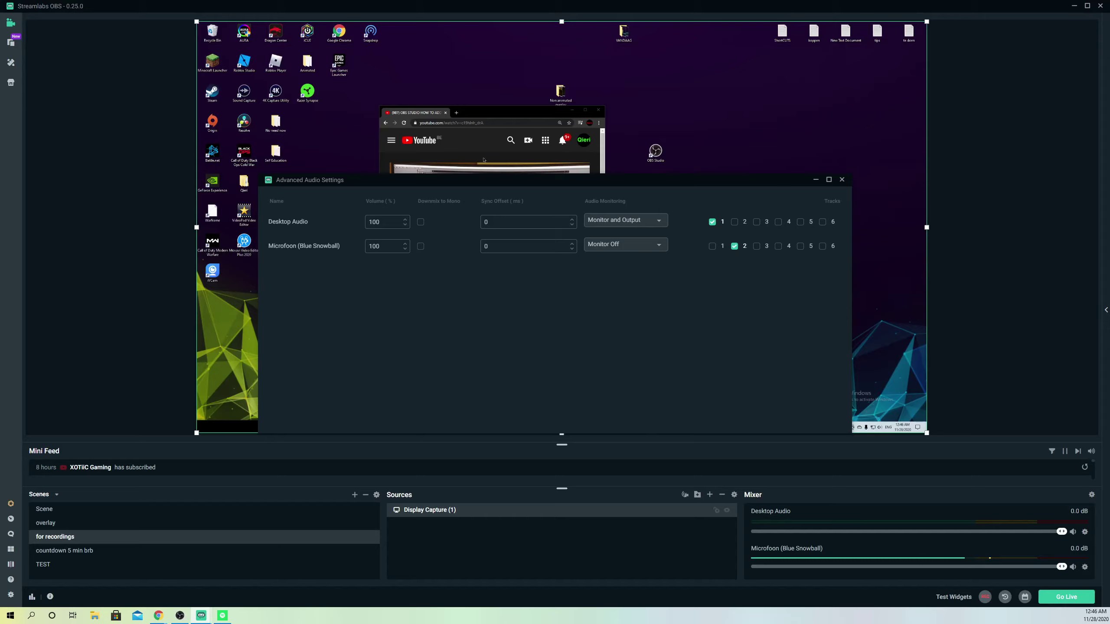
drag(477, 113, 457, 78)
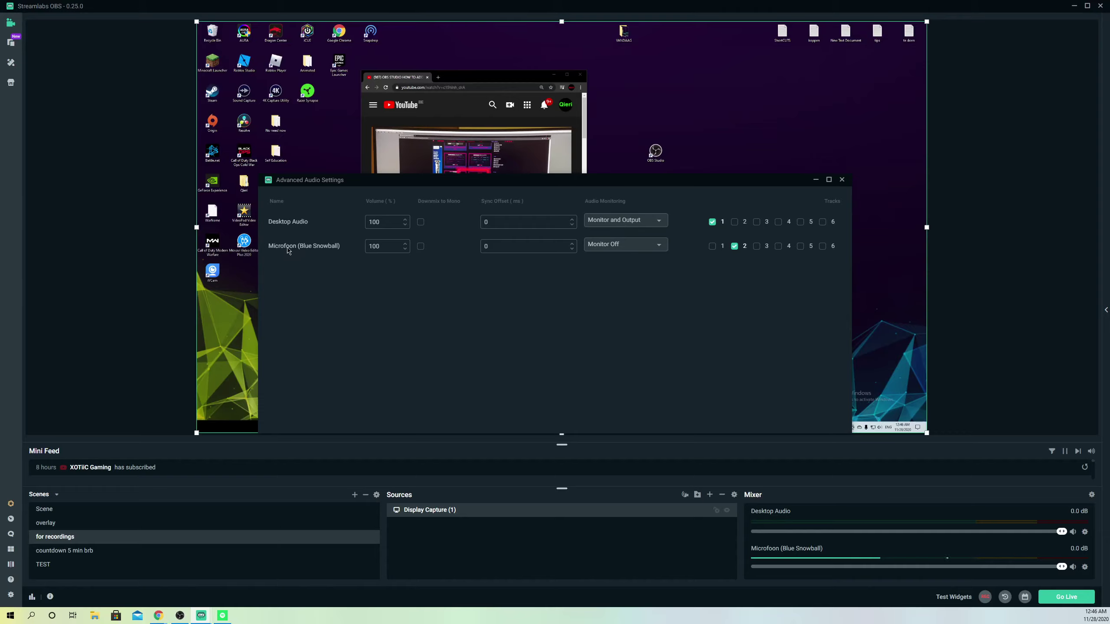
click(639, 245)
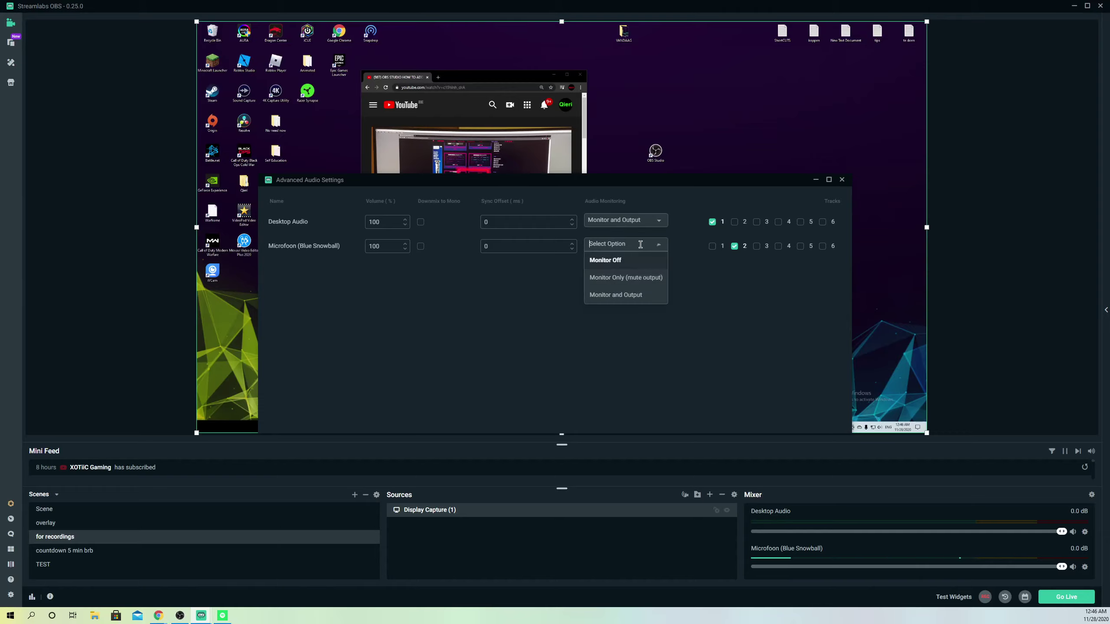
click(650, 296)
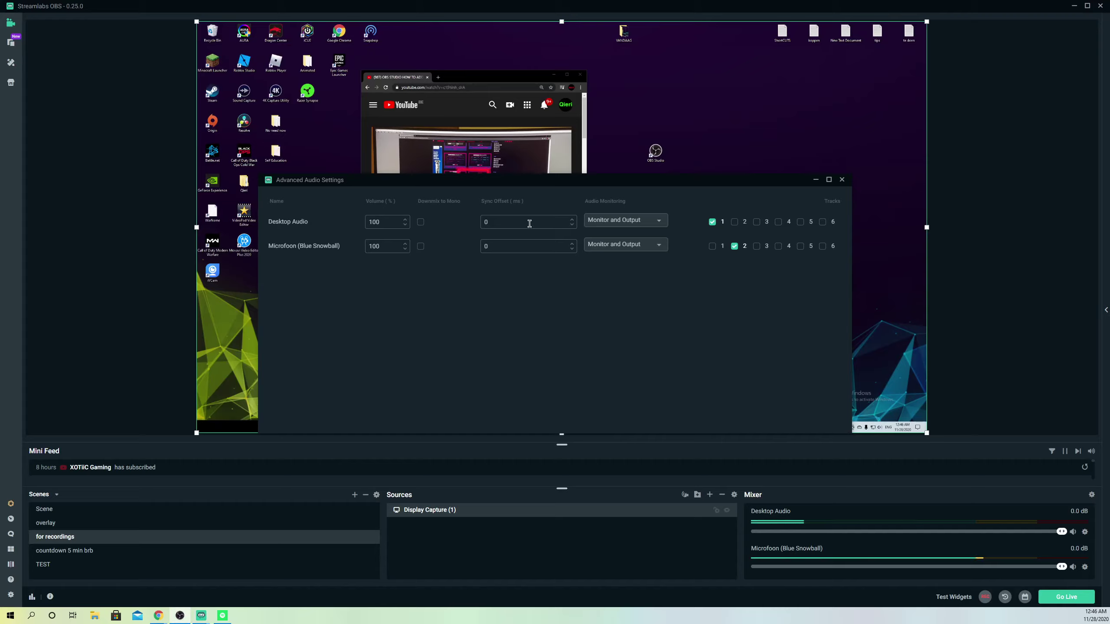
Return microphone and Desktop Audio monitoring to Monitor Off and move the settings window higher.
click(625, 245)
click(622, 264)
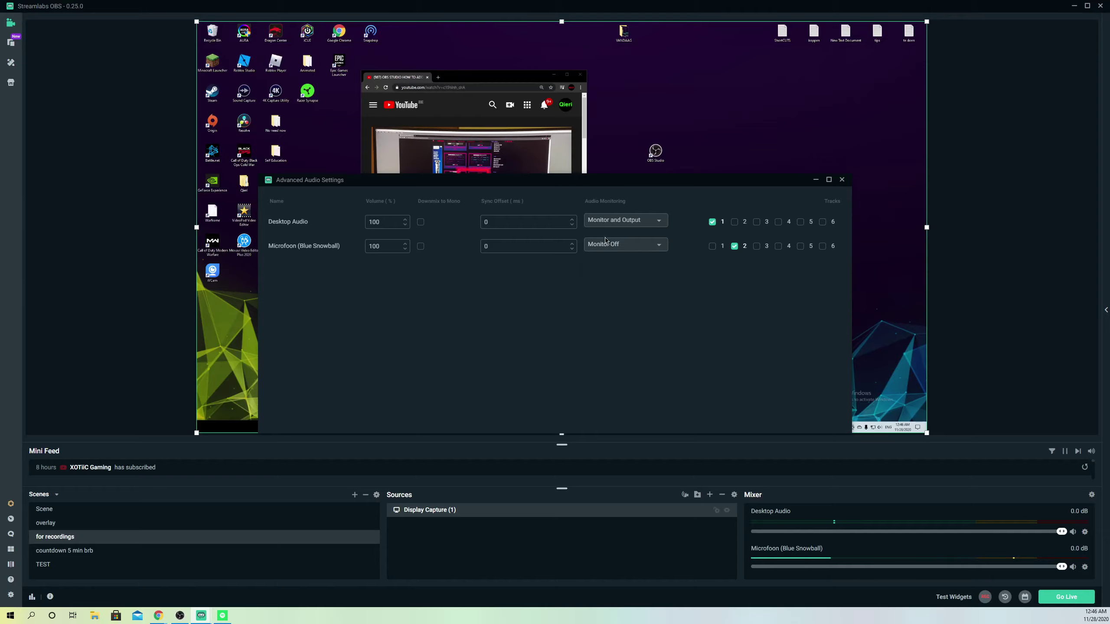
click(623, 224)
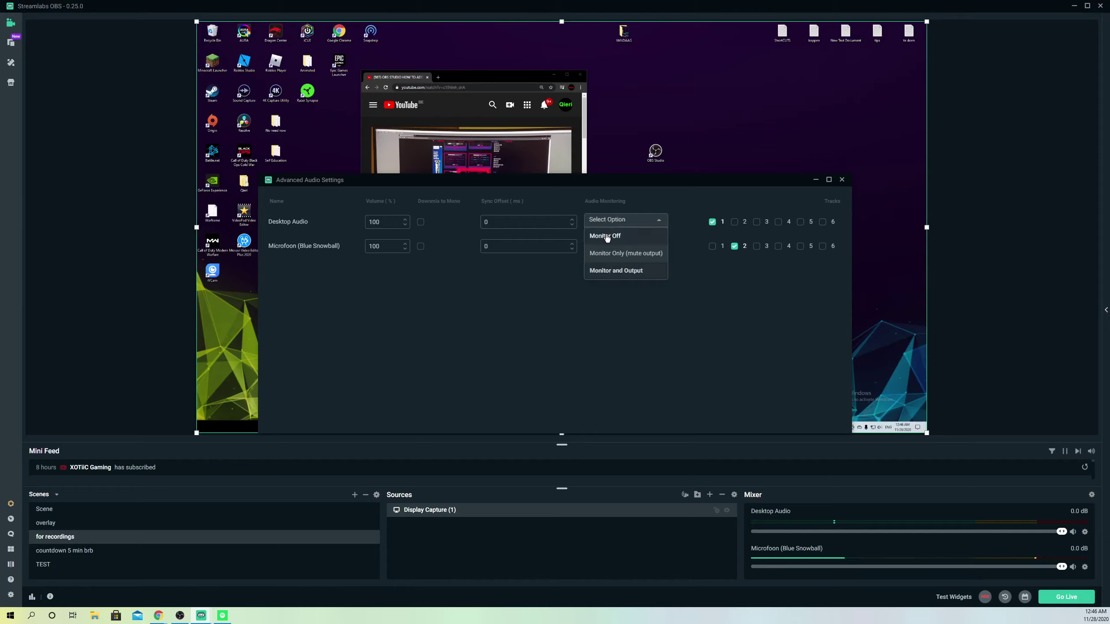
click(611, 239)
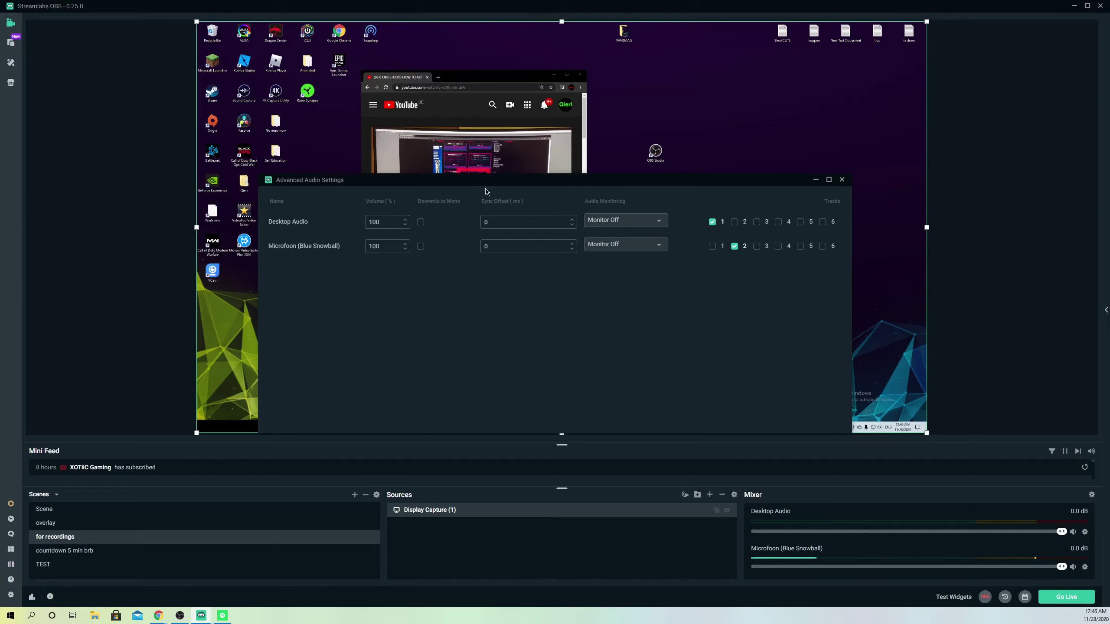
drag(330, 184, 313, 99)
drag(312, 94, 317, 76)
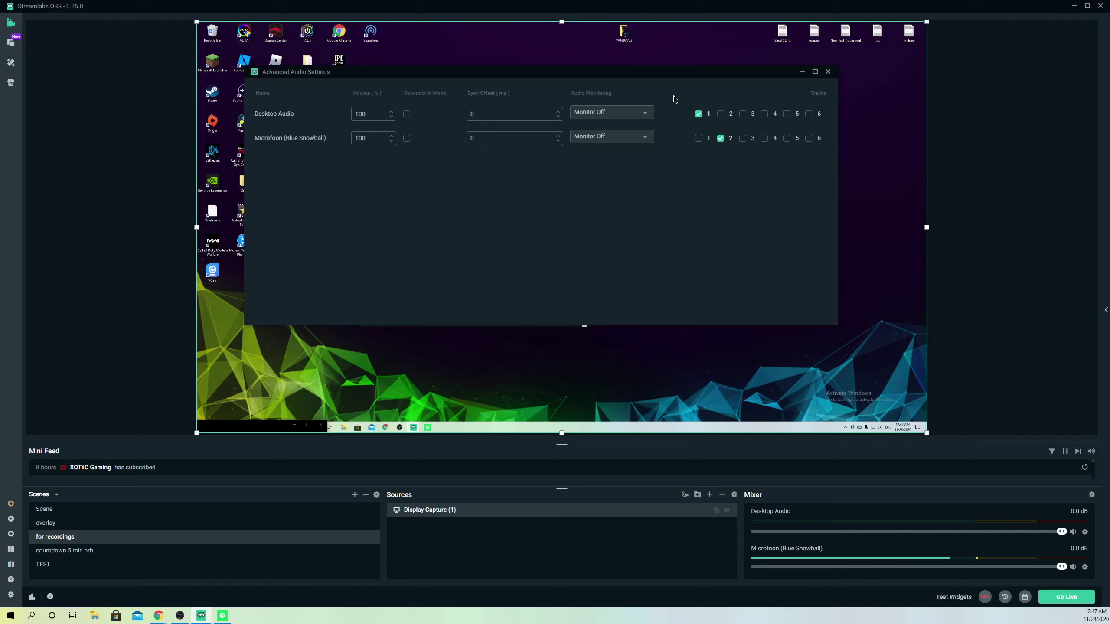
Close Advanced Audio Settings, then close the YouTube browser window on the captured desktop.
click(828, 72)
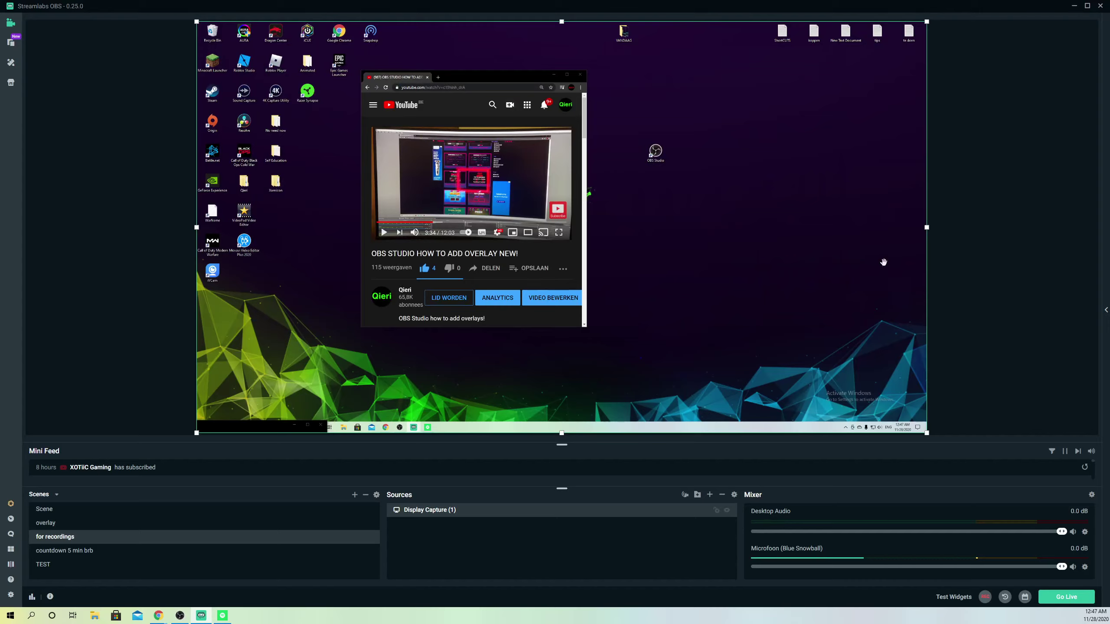
click(579, 79)
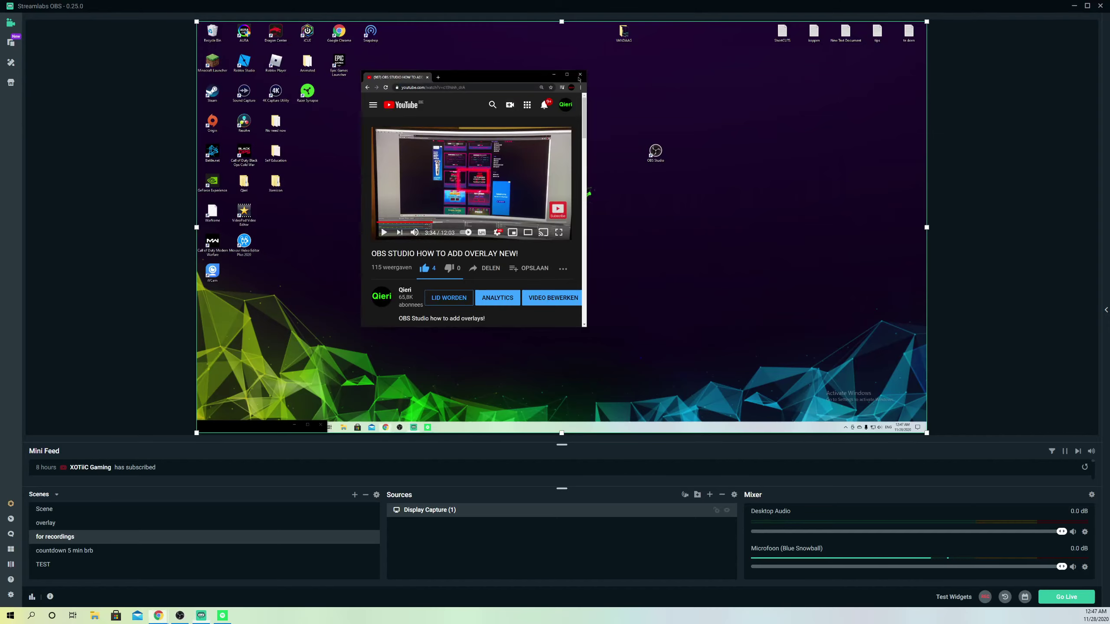
click(579, 76)
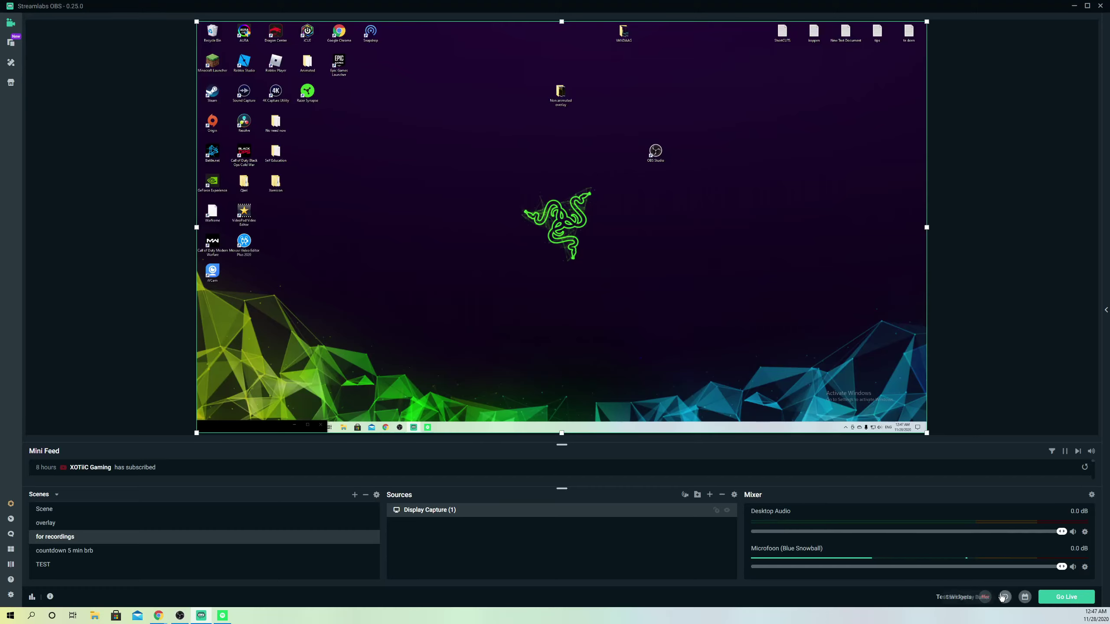
click(343, 427)
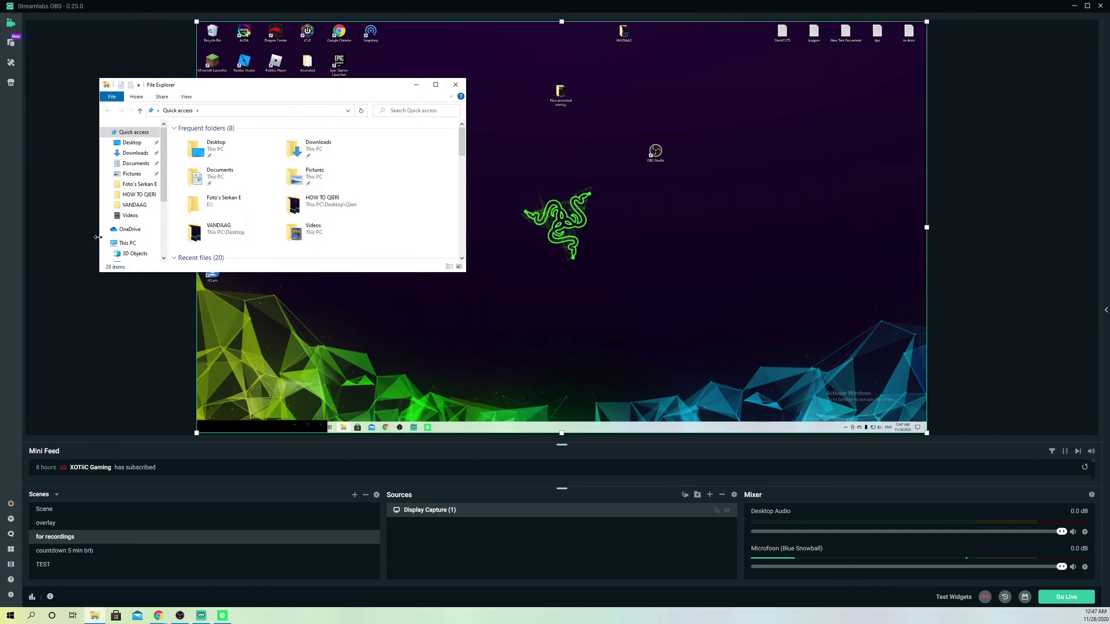
click(130, 215)
drag(354, 201, 432, 223)
drag(332, 179, 444, 245)
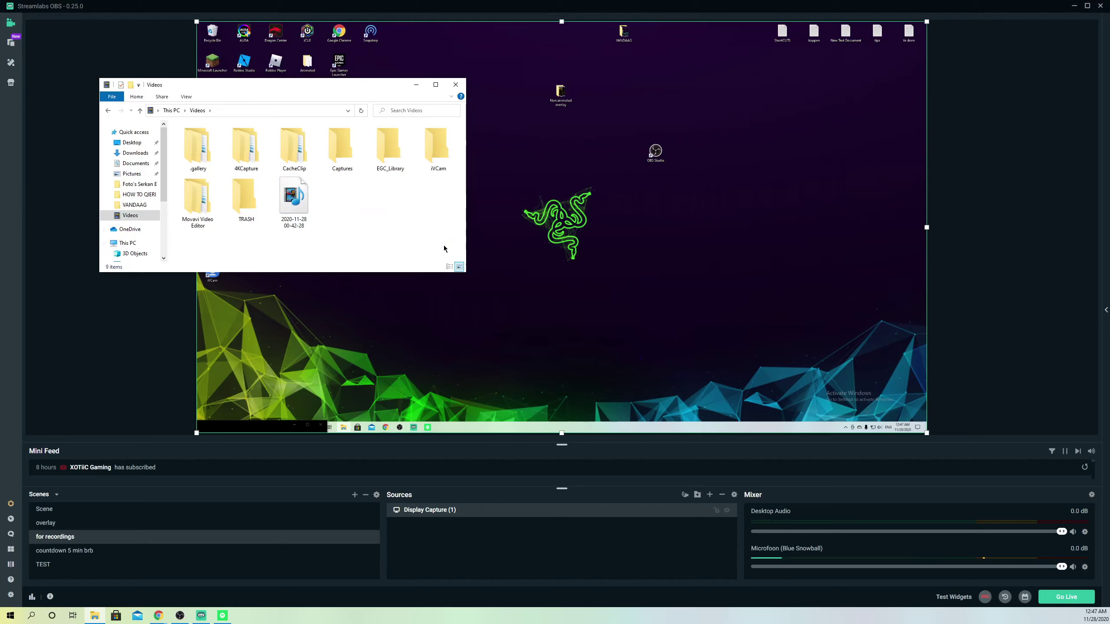
click(455, 85)
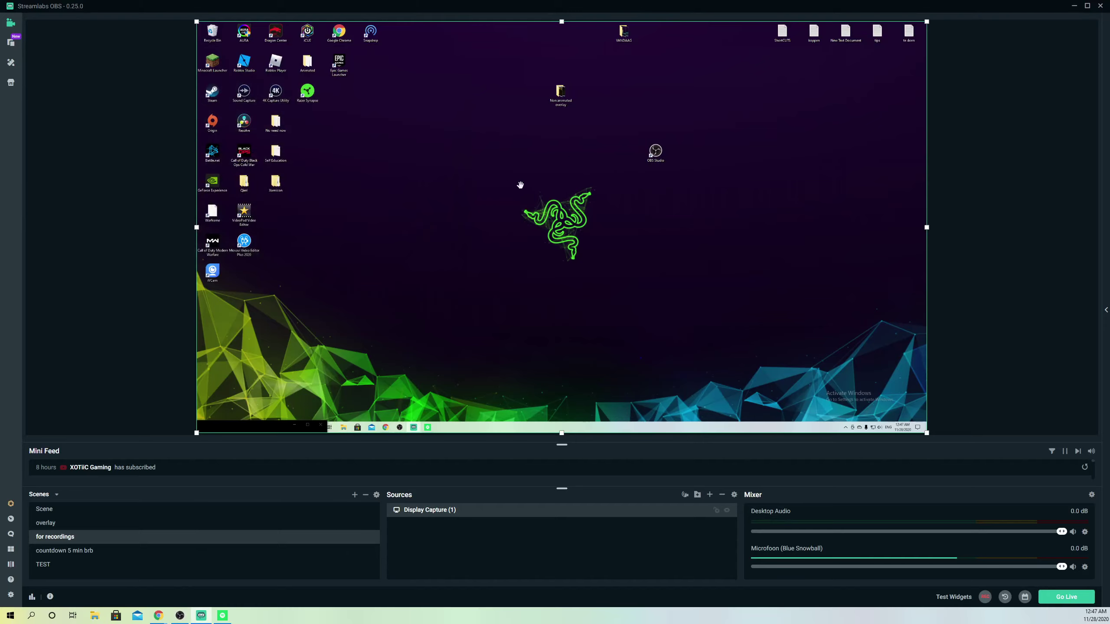